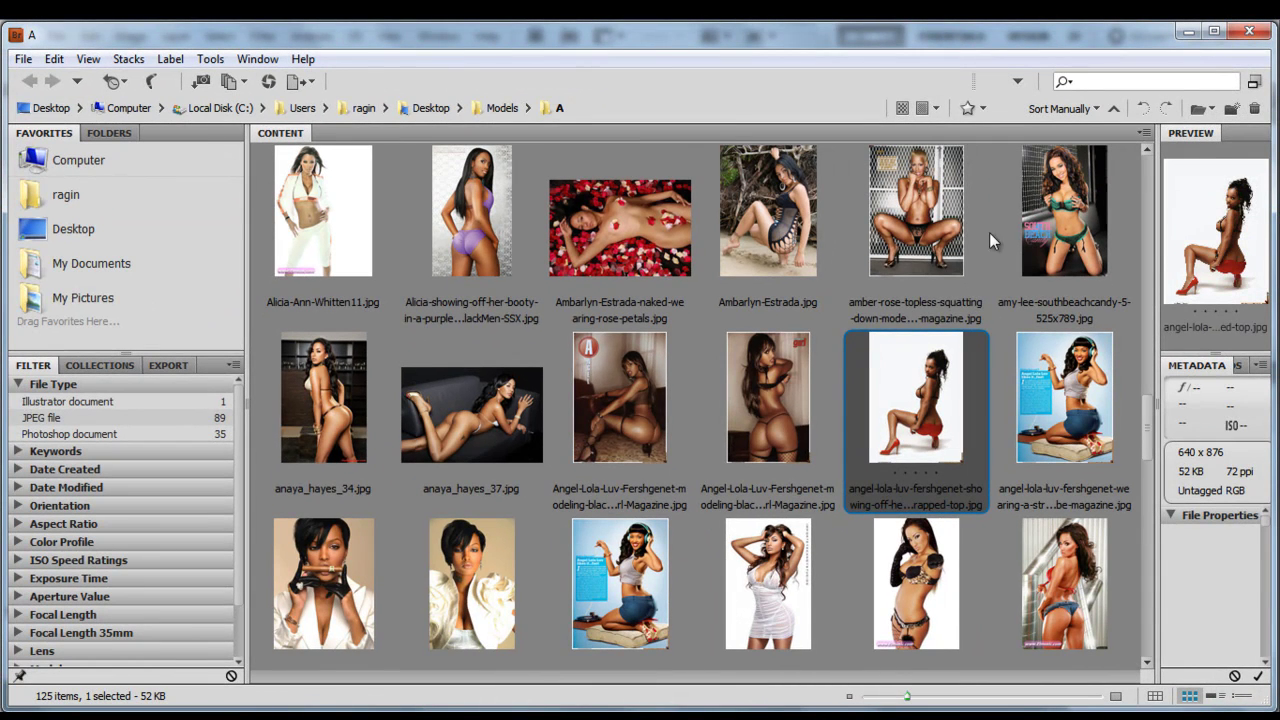
Step: Scroll Bridge's content grid and open Arianny_Celeste13.jpg in Photoshop
scroll(1013, 282, "down", 3)
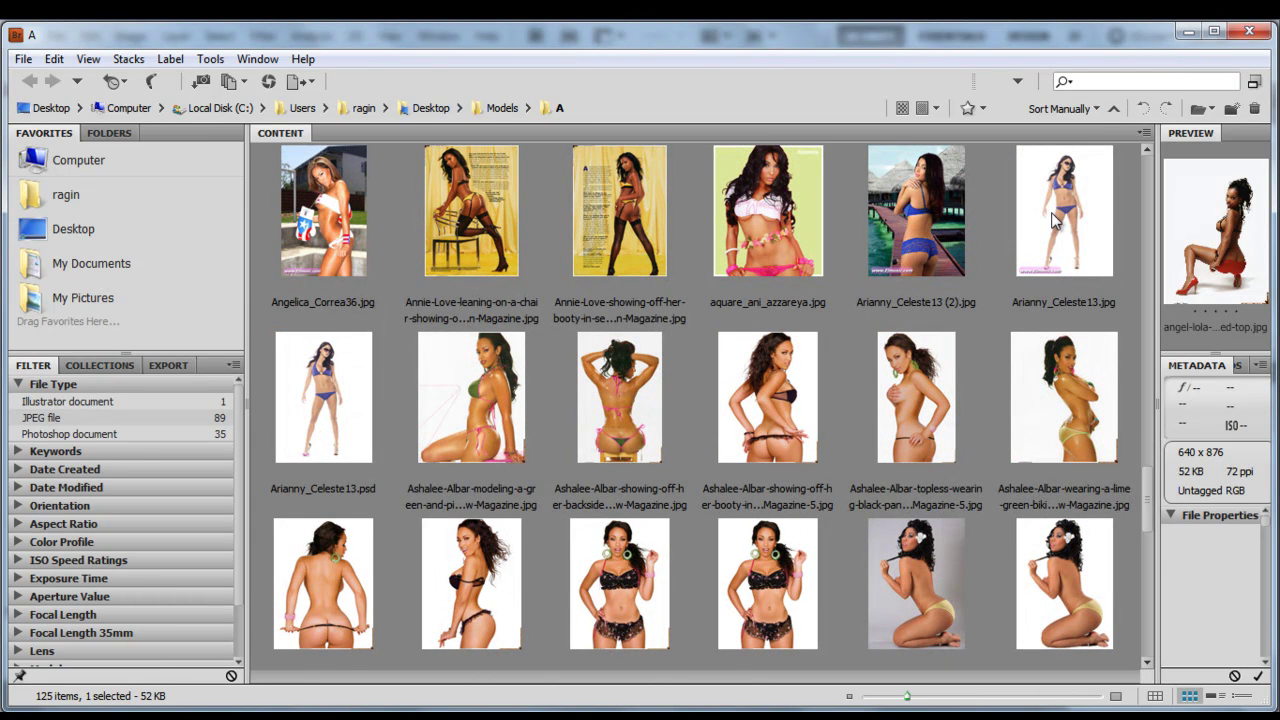
double_click(1055, 221)
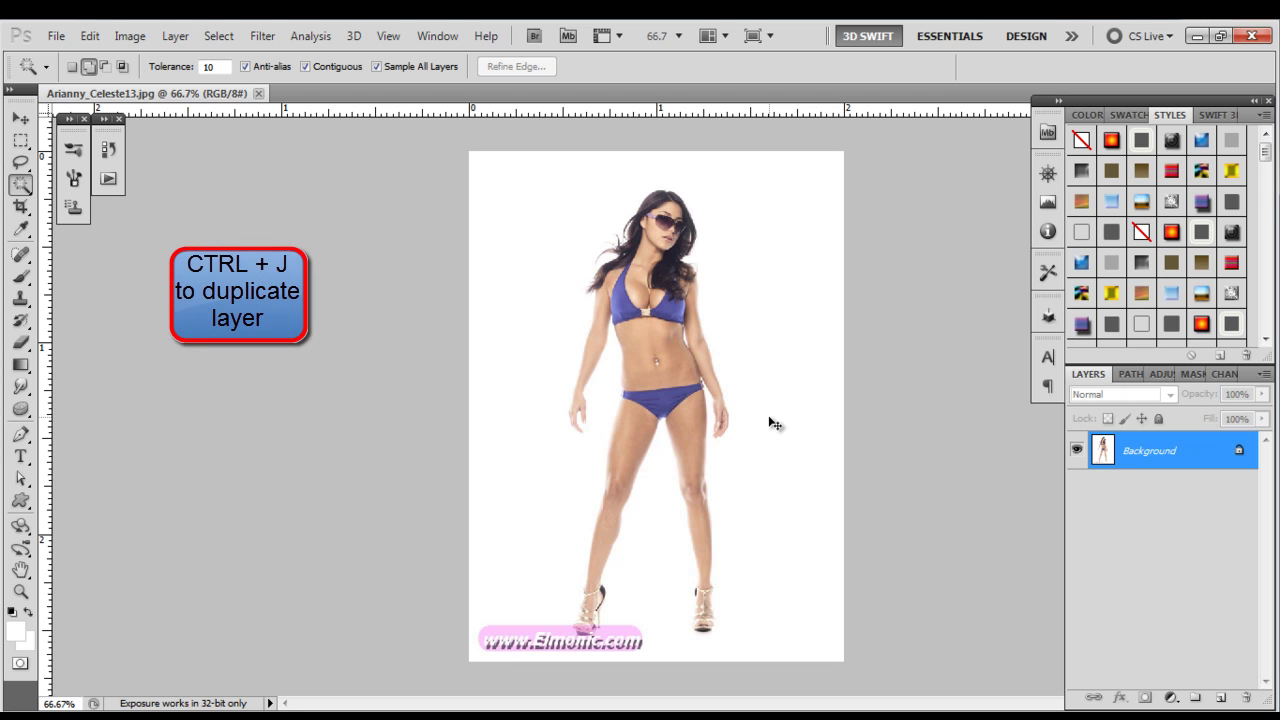
Step: Duplicate the Background onto Layer 1 with Ctrl+J and hide the Background layer
key("ctrl+j")
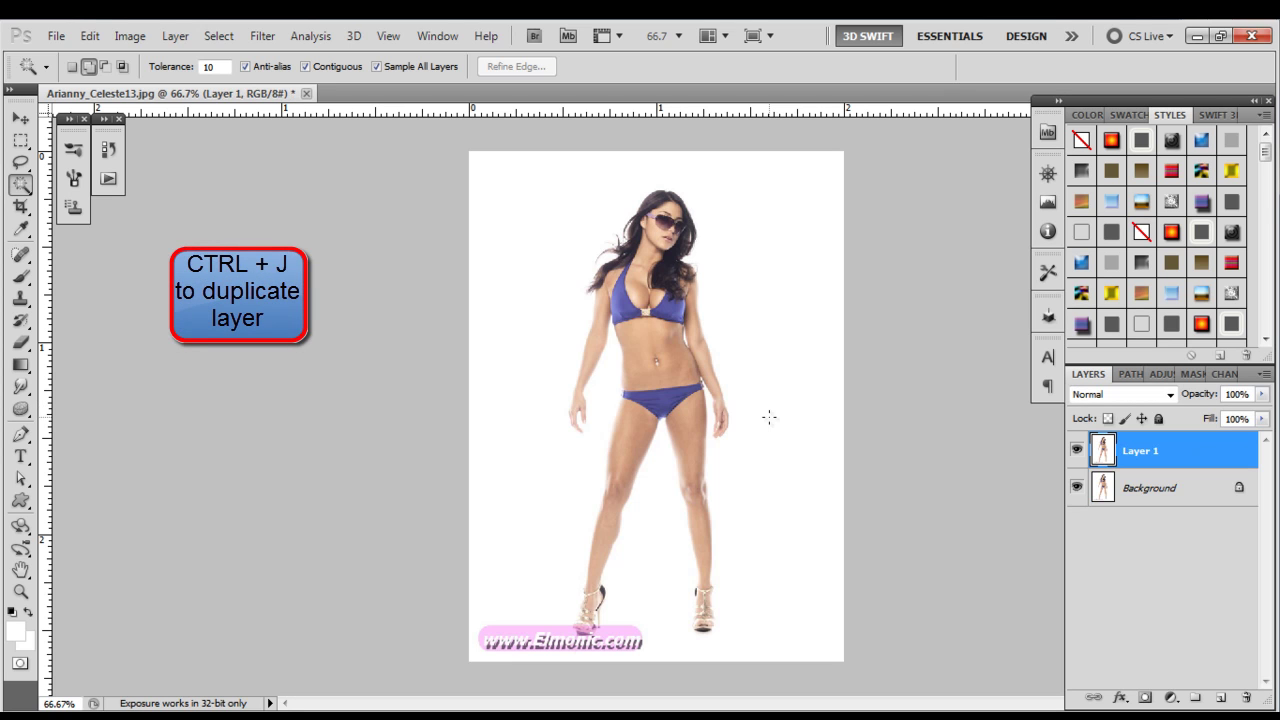
left_click(1077, 488)
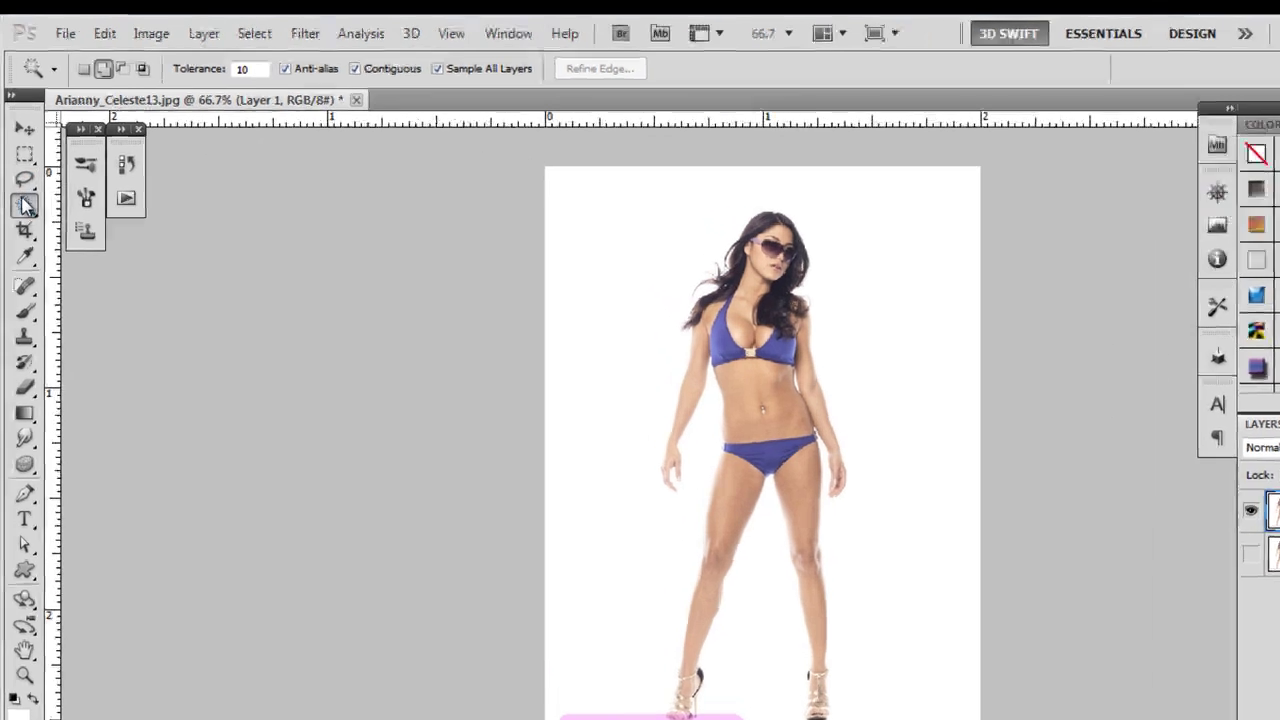
Step: Select the white backdrop and the arm-waist gap with the Magic Wand at tolerance 5
left_click(26, 204)
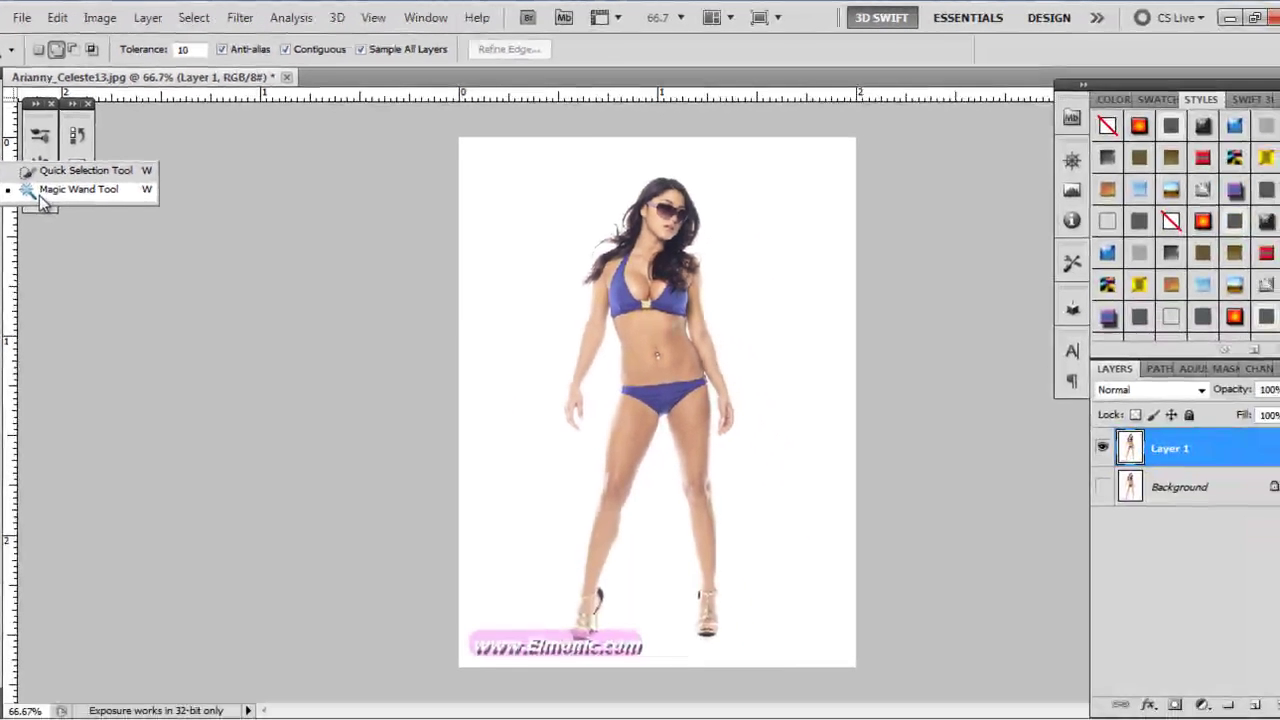
left_click(105, 286)
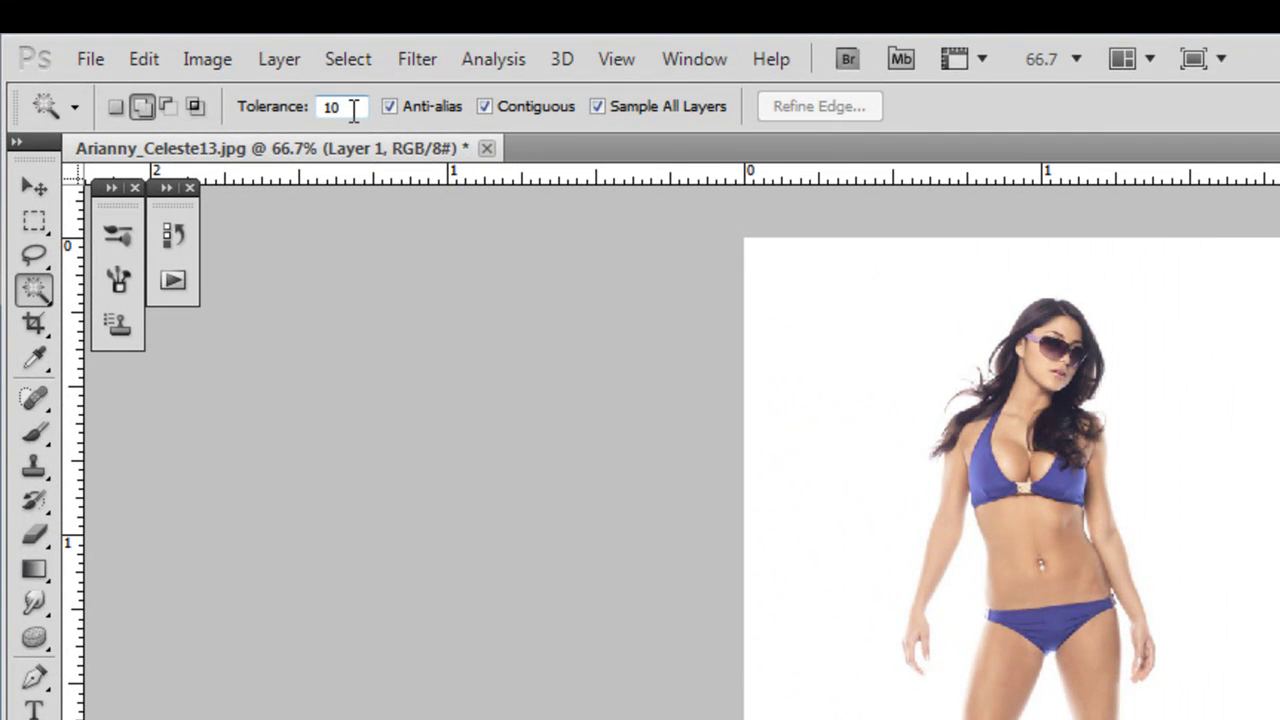
double_click(349, 107)
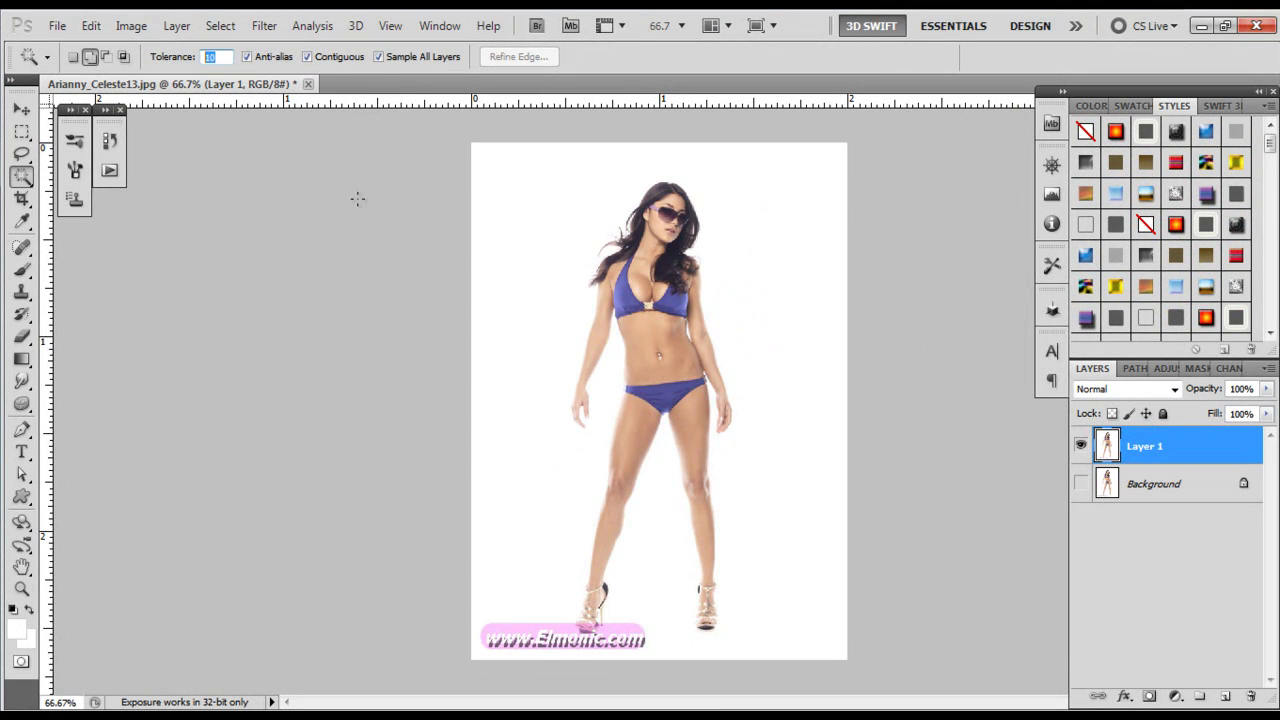
type("5")
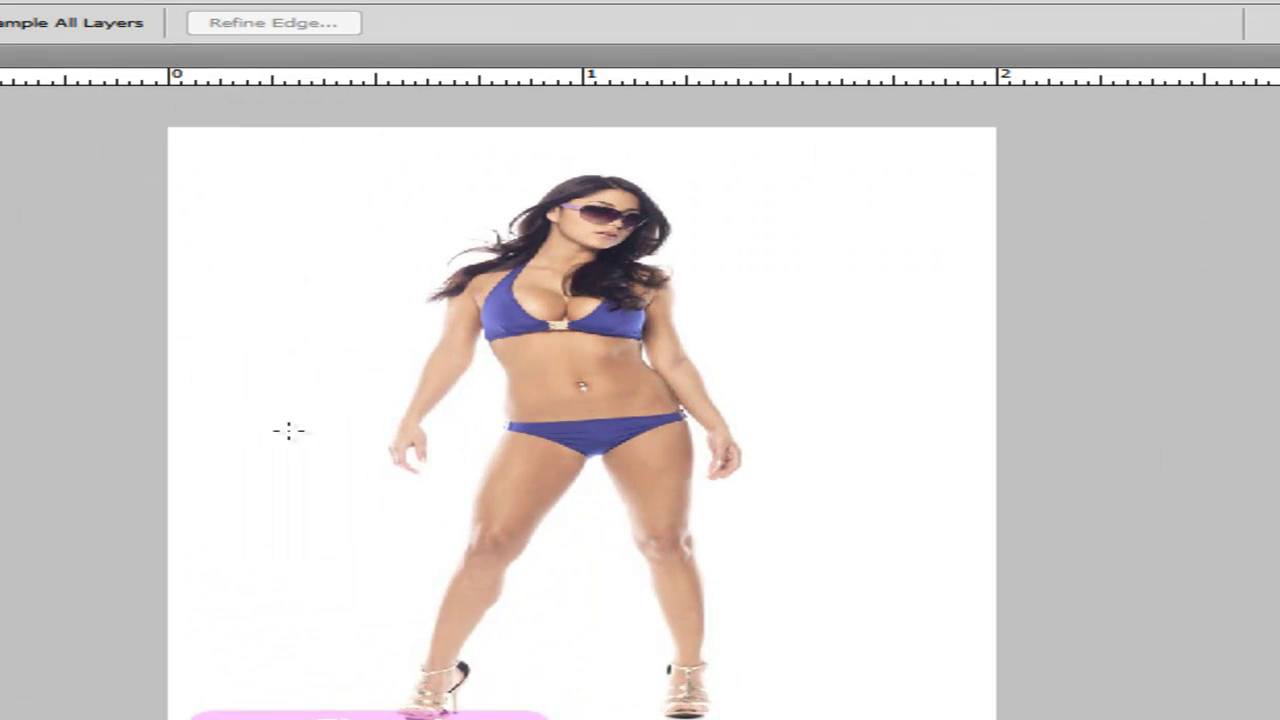
left_click(514, 288)
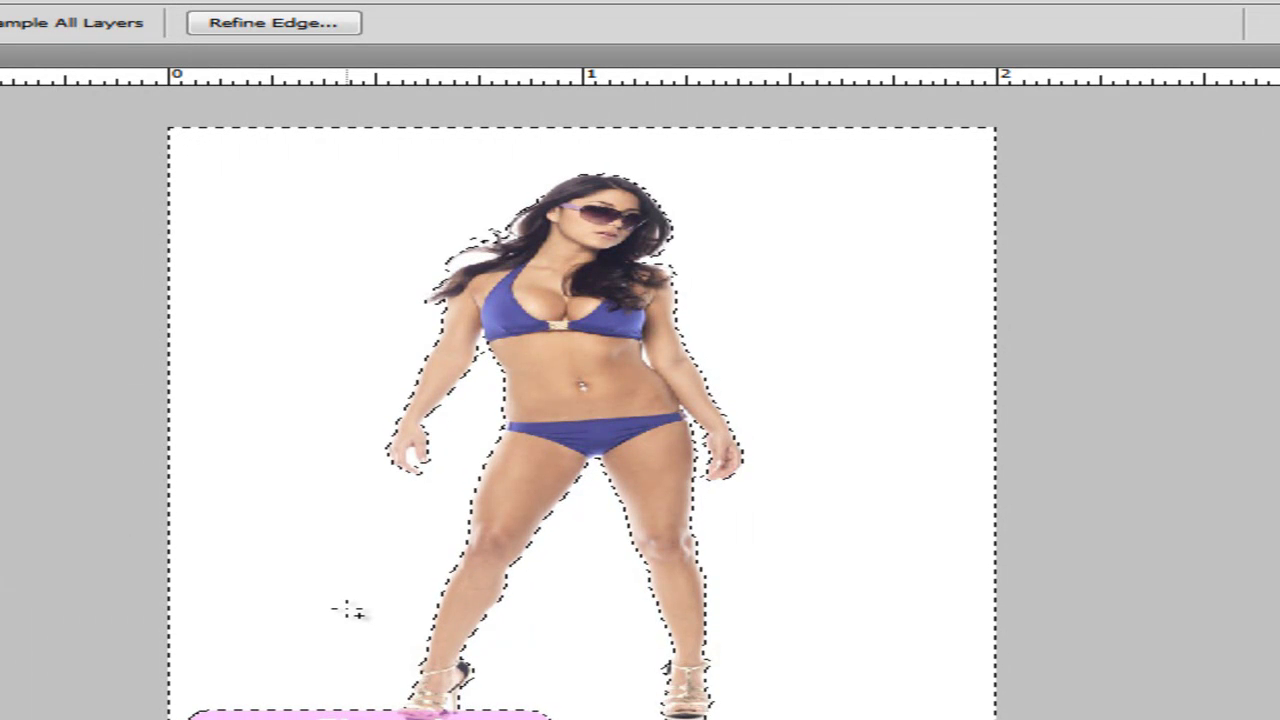
left_click(713, 280)
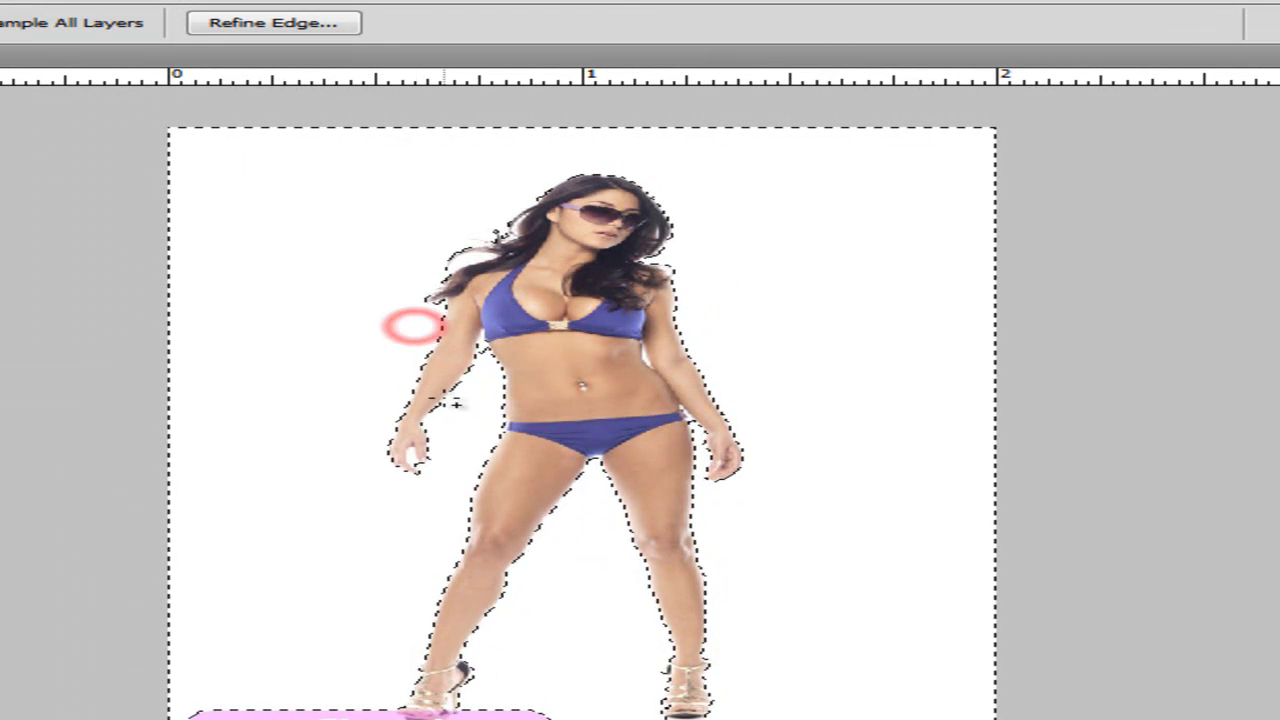
left_click(484, 378)
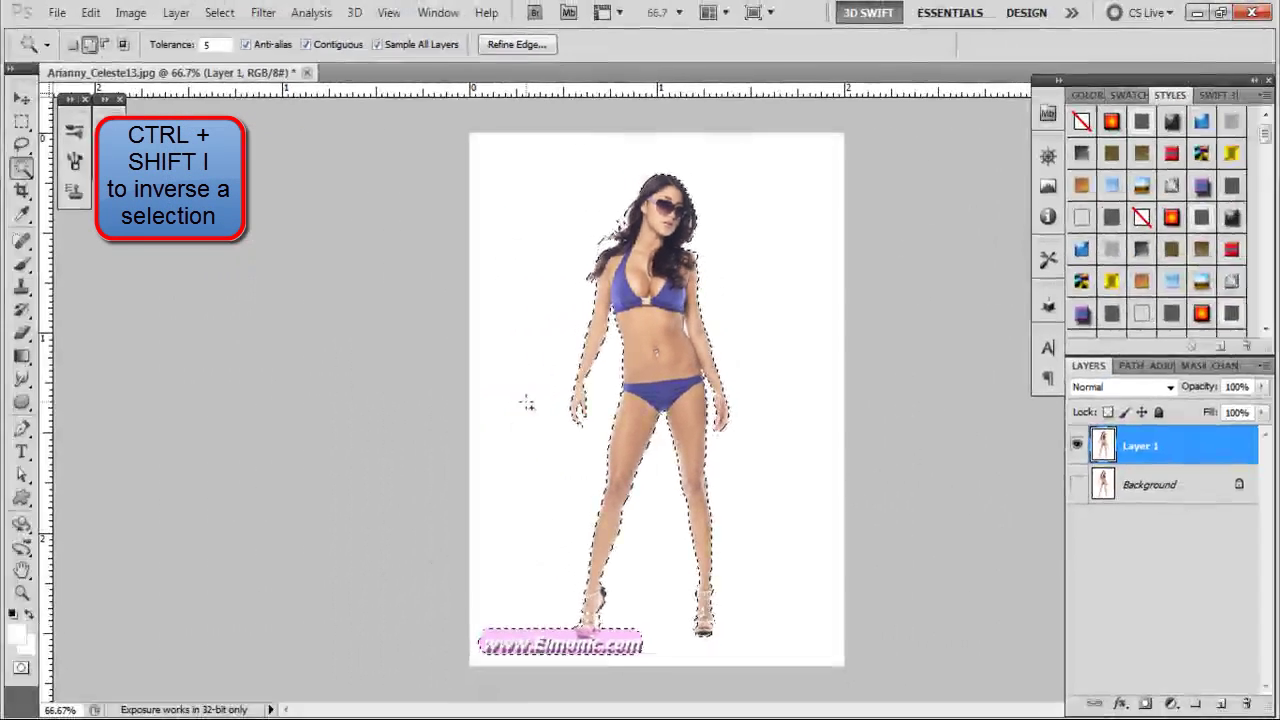
Step: Invert the selection, copy and paste the model onto Layer 2, and hide Layer 1
key("ctrl+shift+i")
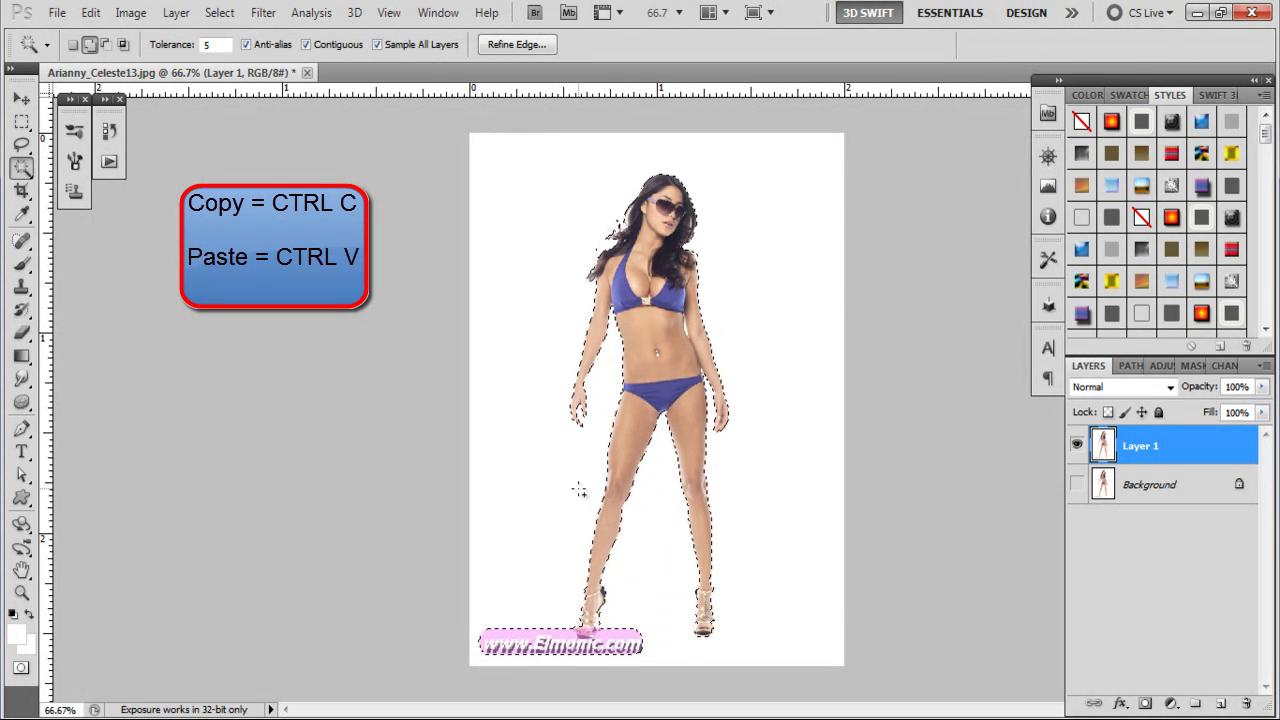
key("ctrl+c")
key("ctrl+v")
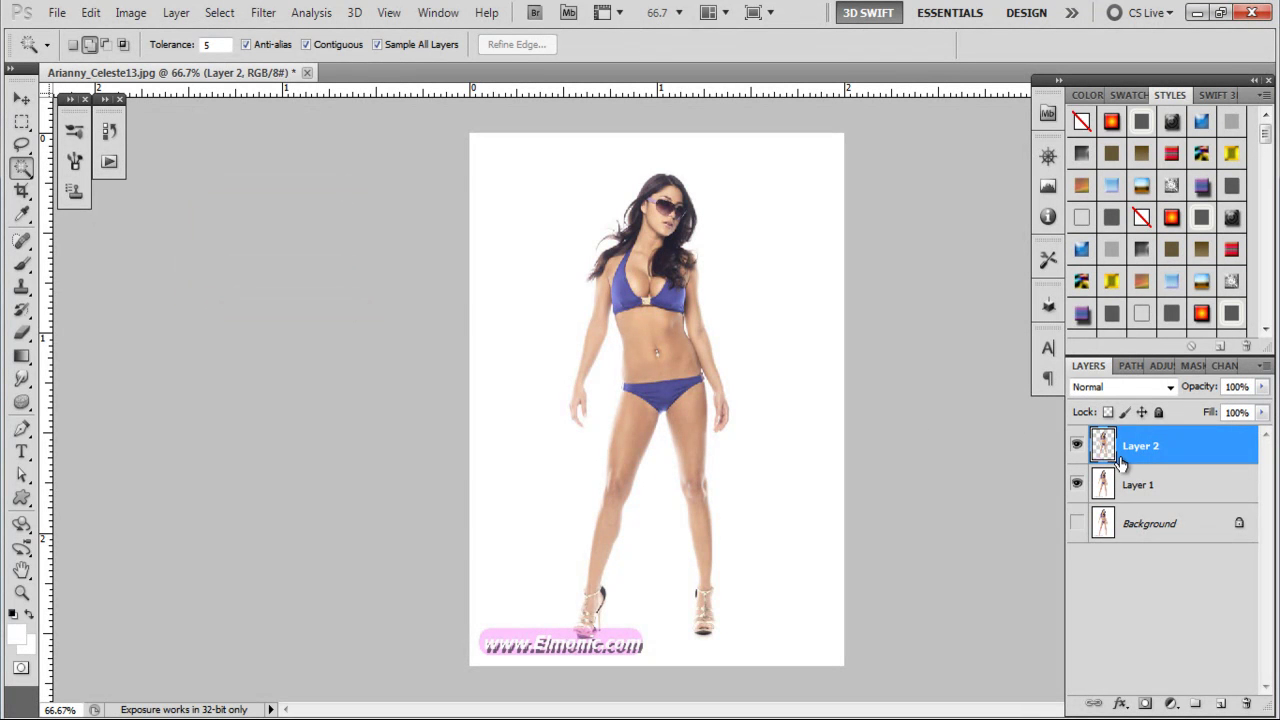
left_click(1077, 486)
left_click(1077, 486)
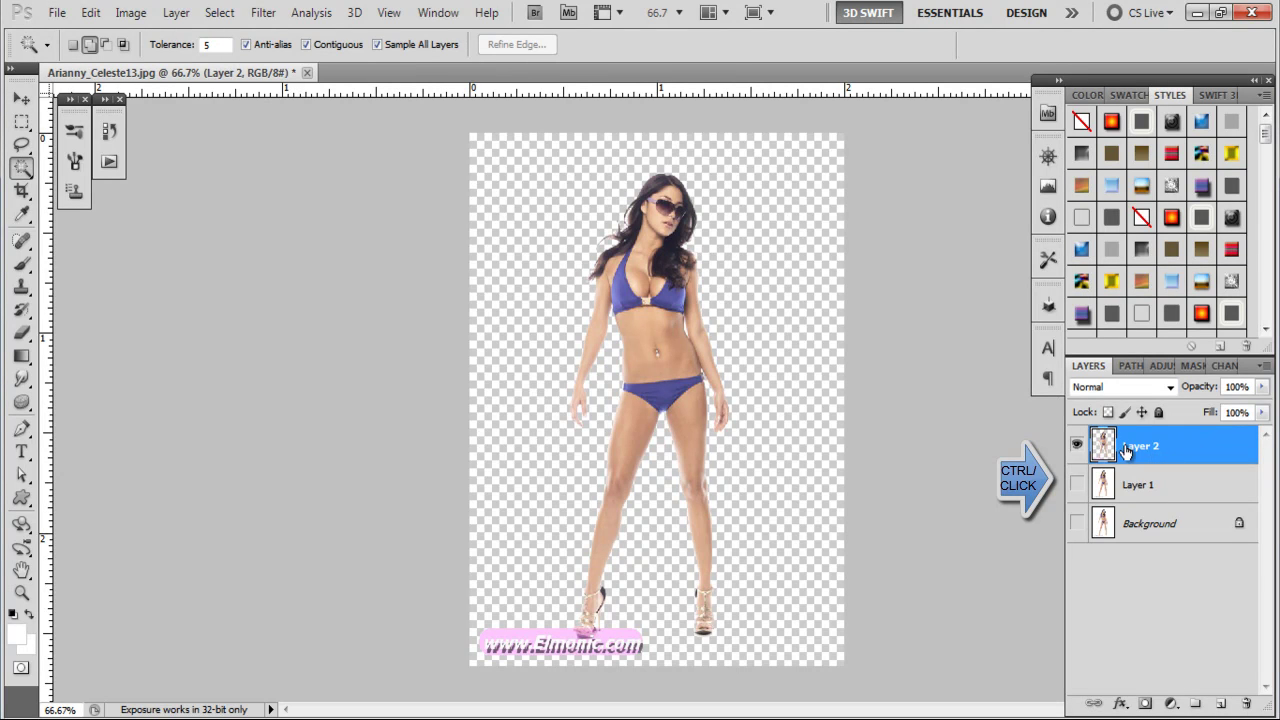
Step: Refine the model's edges with Shift Edge -14 and 75% decontamination, output to a masked layer
left_click(1101, 448, "ctrl")
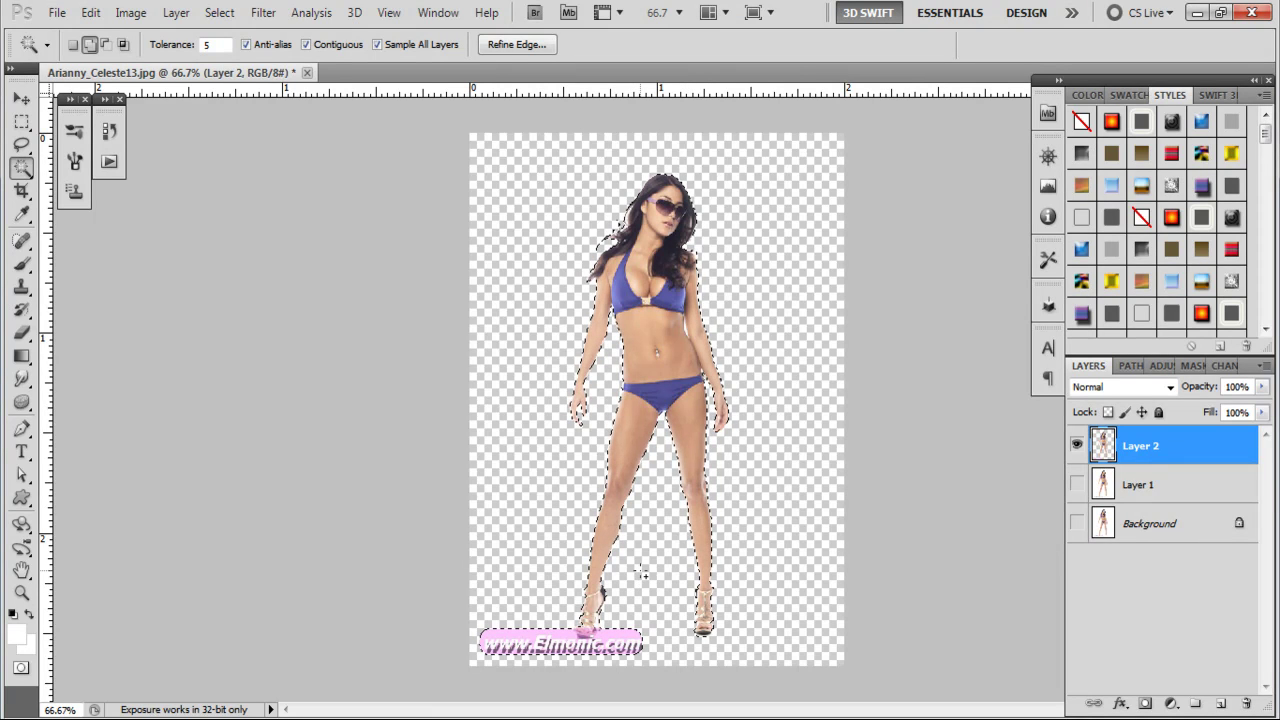
left_click(513, 44)
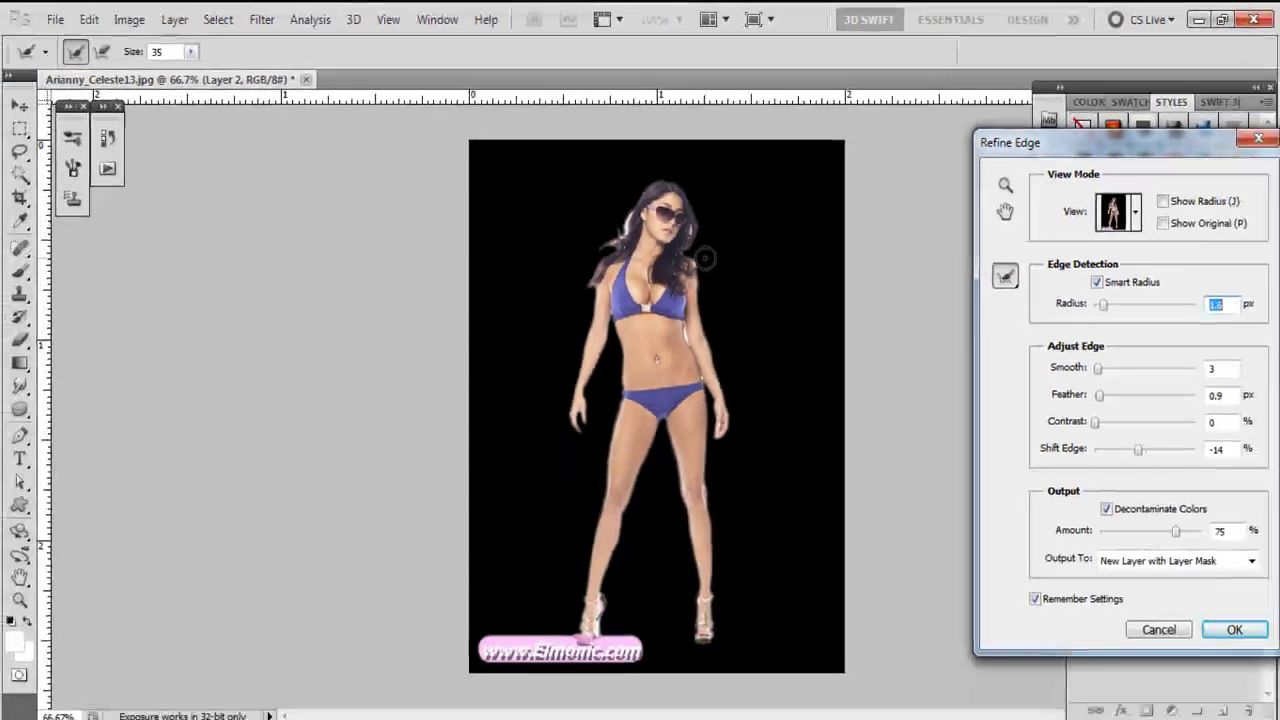
mouse_move(694, 251)
left_mouse_down()
mouse_move(678, 176)
mouse_move(645, 186)
mouse_move(620, 240)
mouse_move(598, 249)
mouse_move(594, 287)
mouse_move(581, 284)
mouse_move(598, 335)
left_mouse_up()
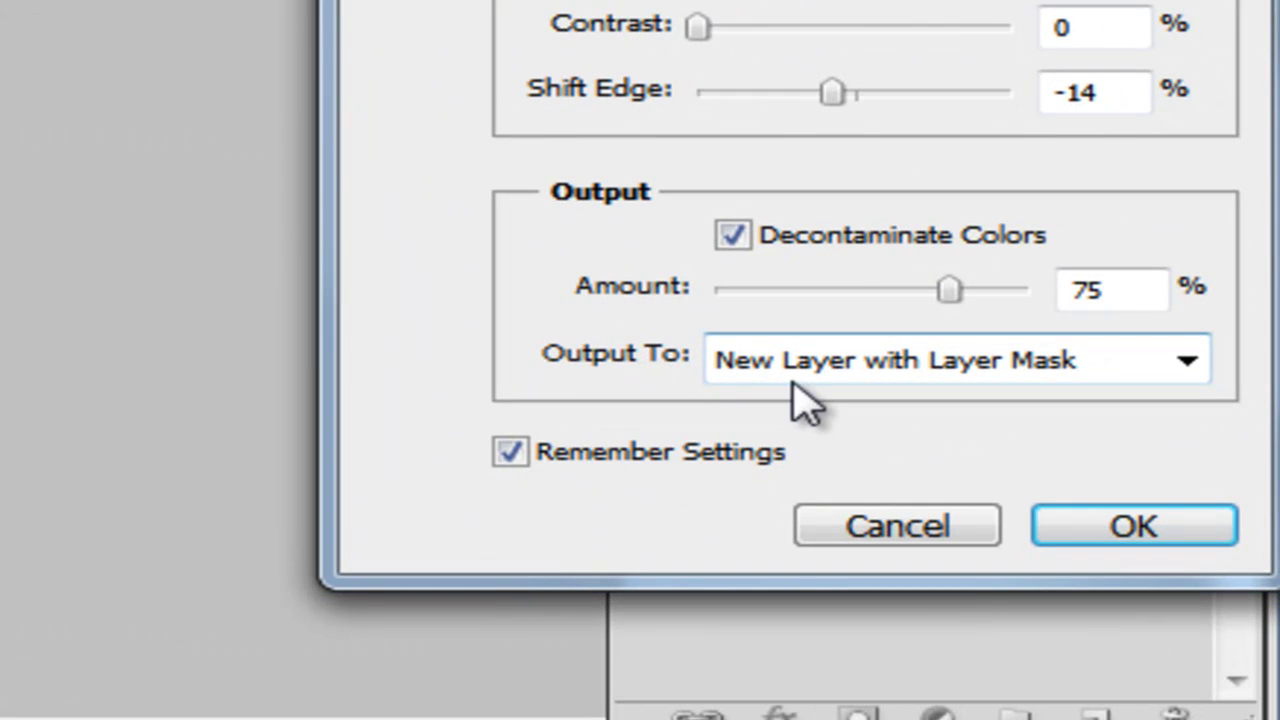
left_click(1195, 368)
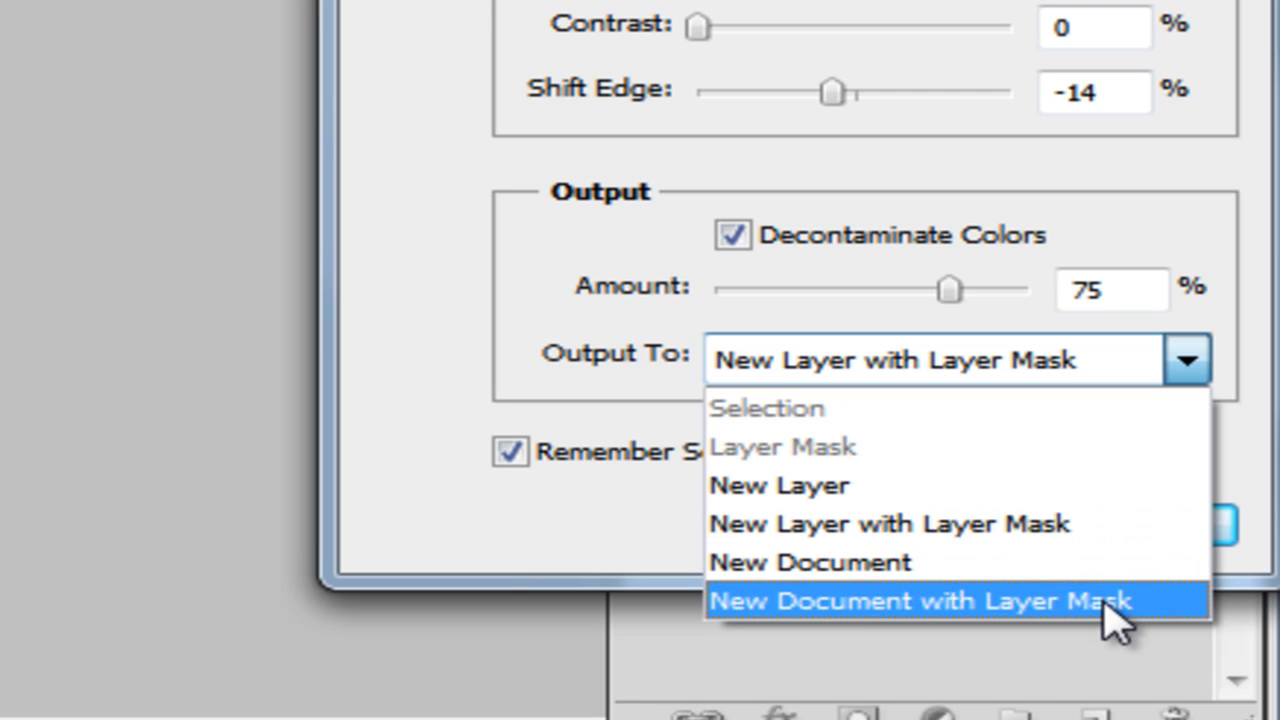
left_click(1085, 528)
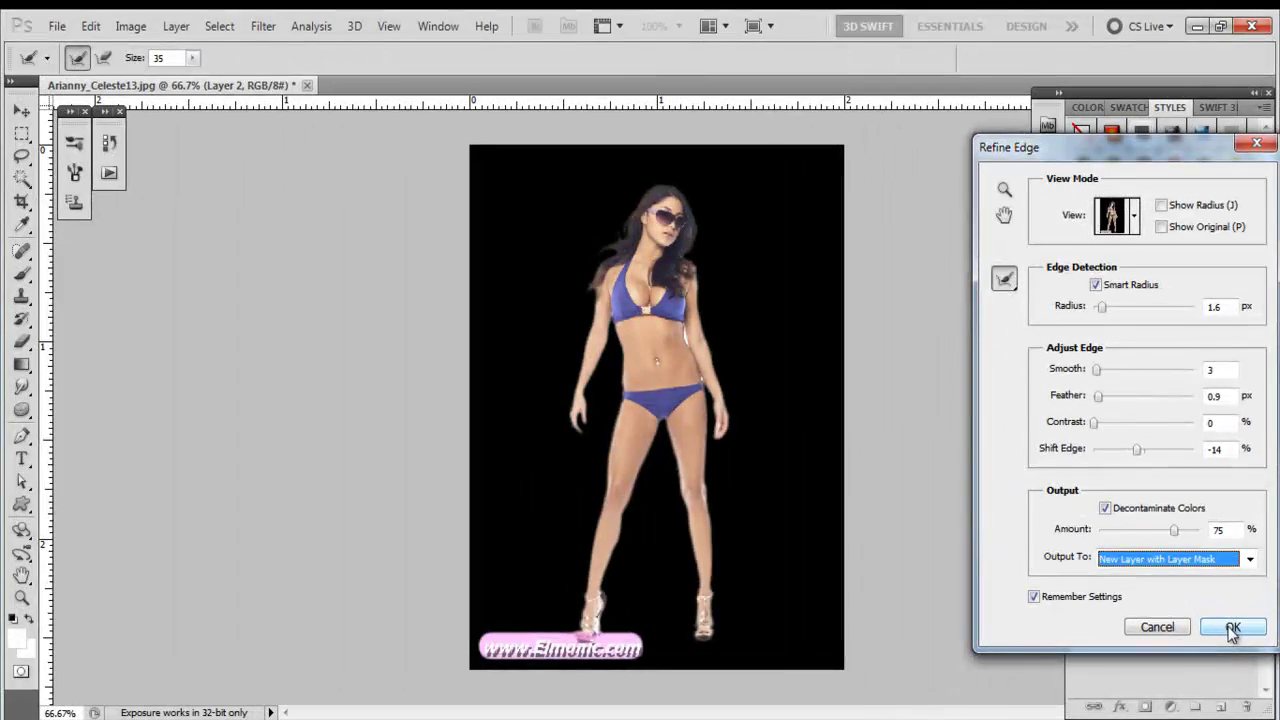
left_click(1180, 558)
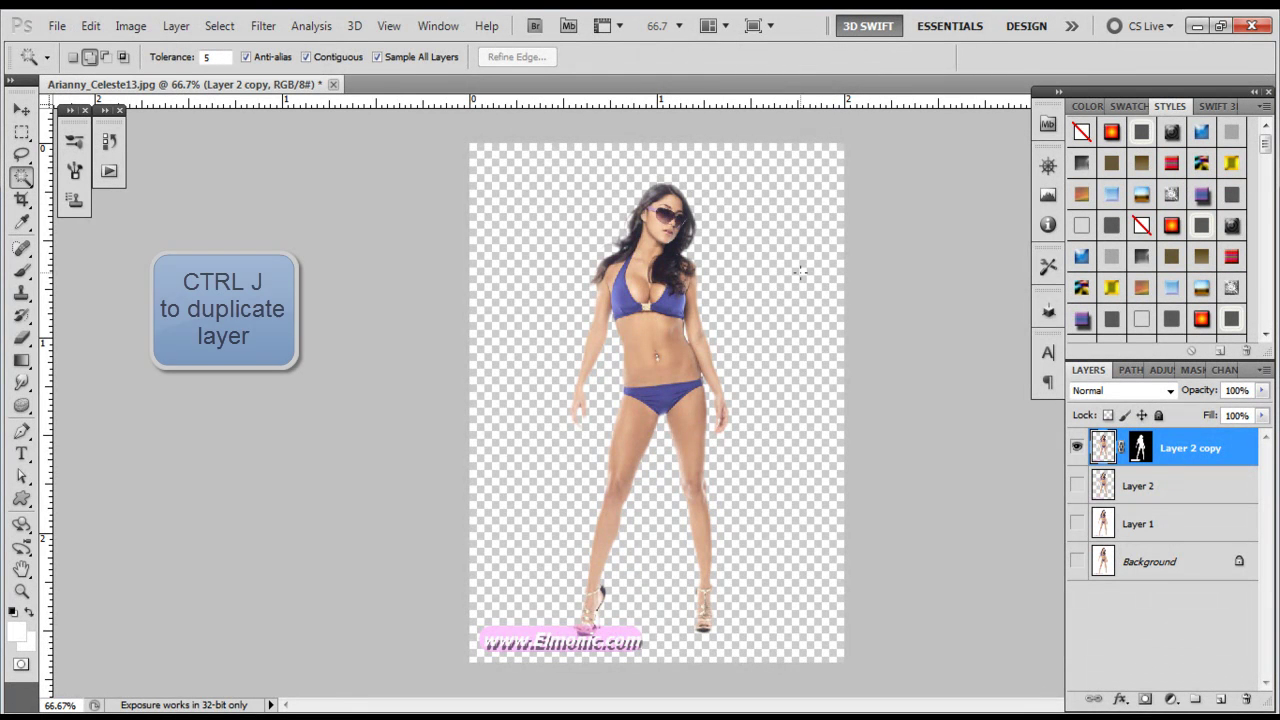
Step: Merge three copies of the masked cutout into Layer 2 copy 3, then merge Layer 2 into Background
key("ctrl+j")
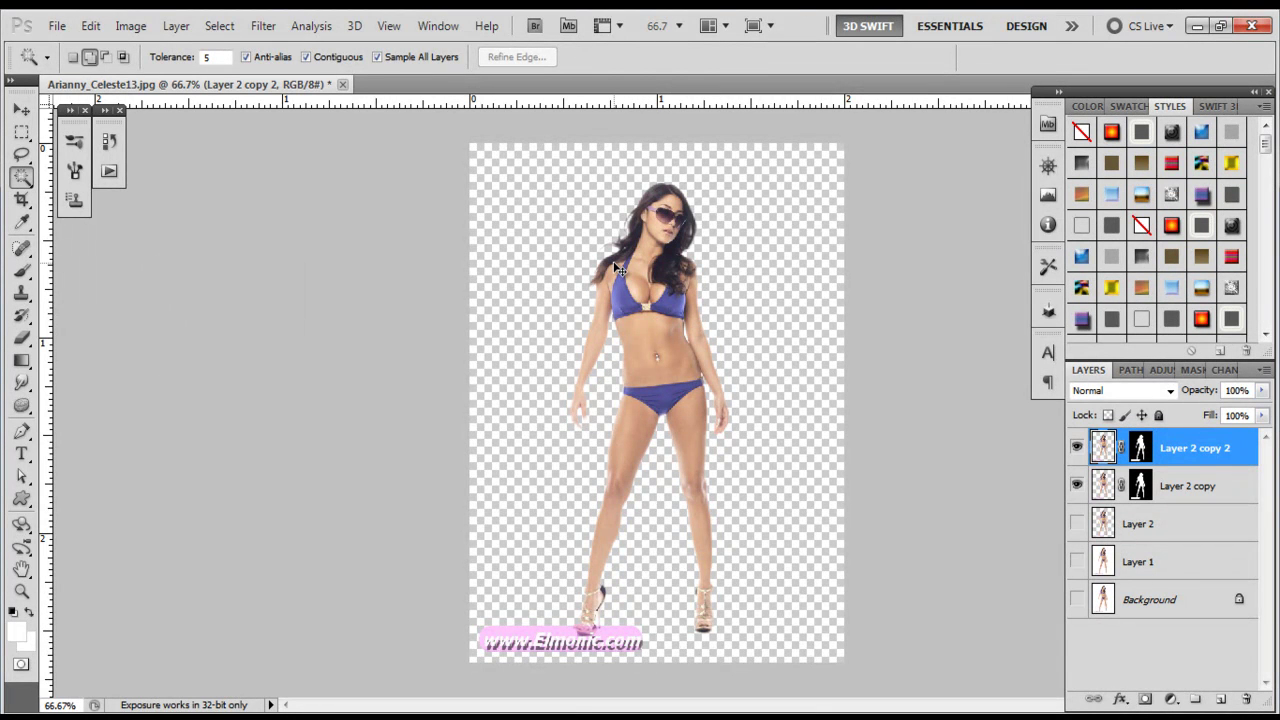
key("ctrl+j")
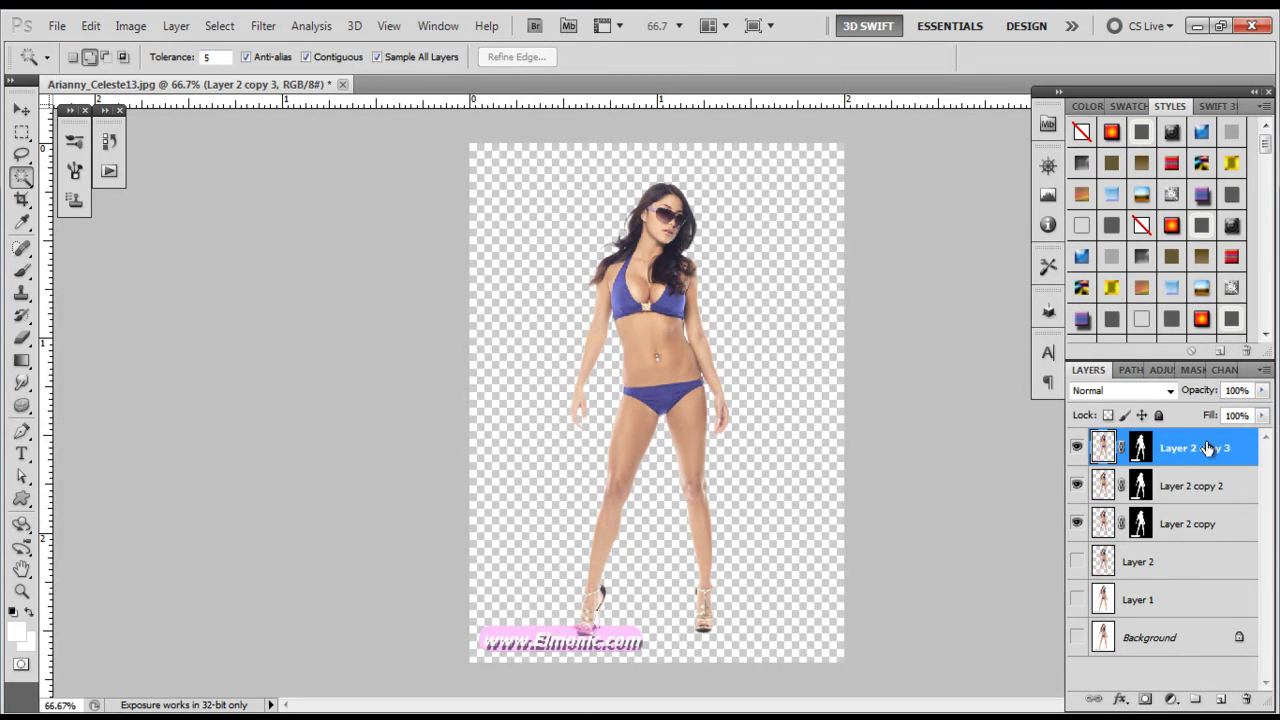
left_click(1220, 532, "shift")
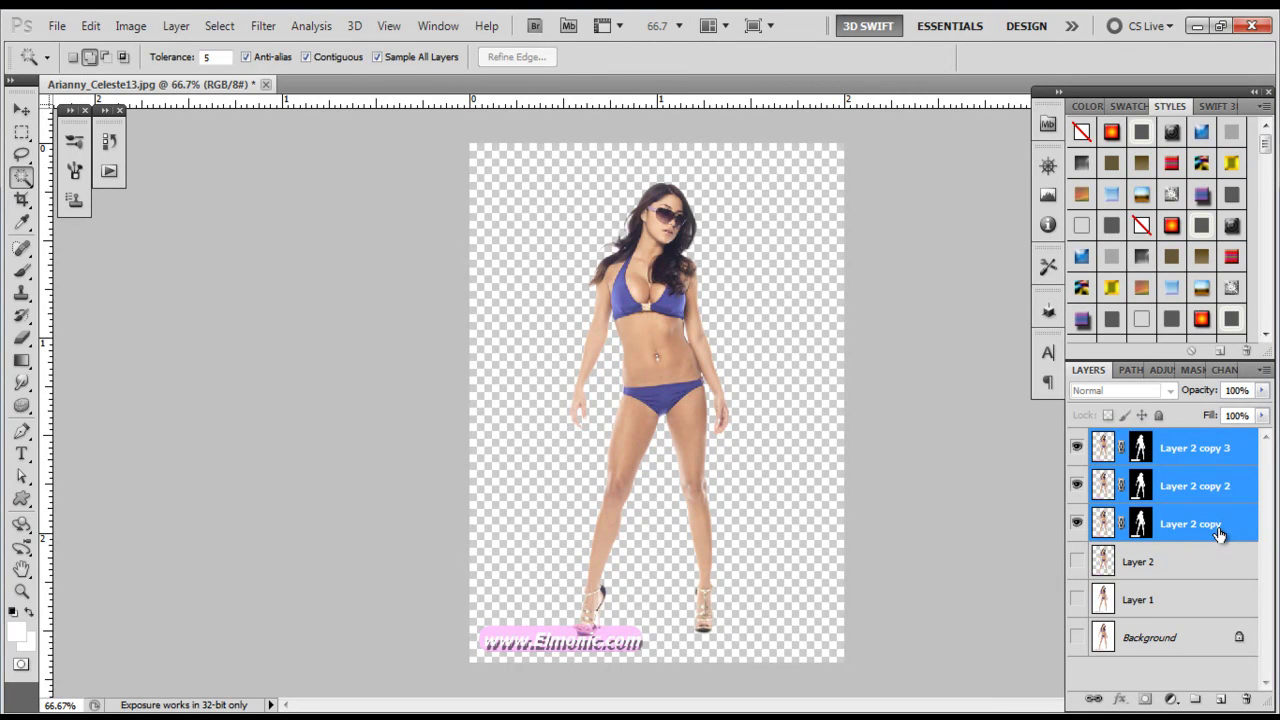
key("ctrl+e")
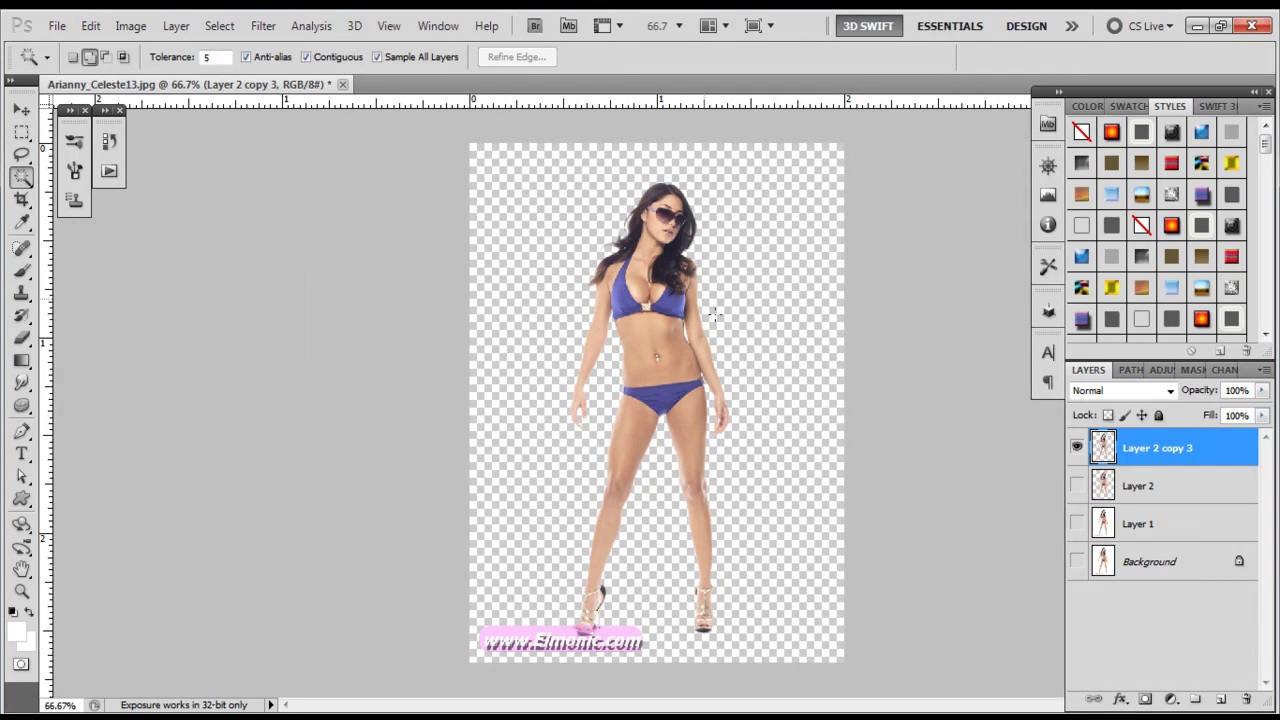
left_click(1183, 488)
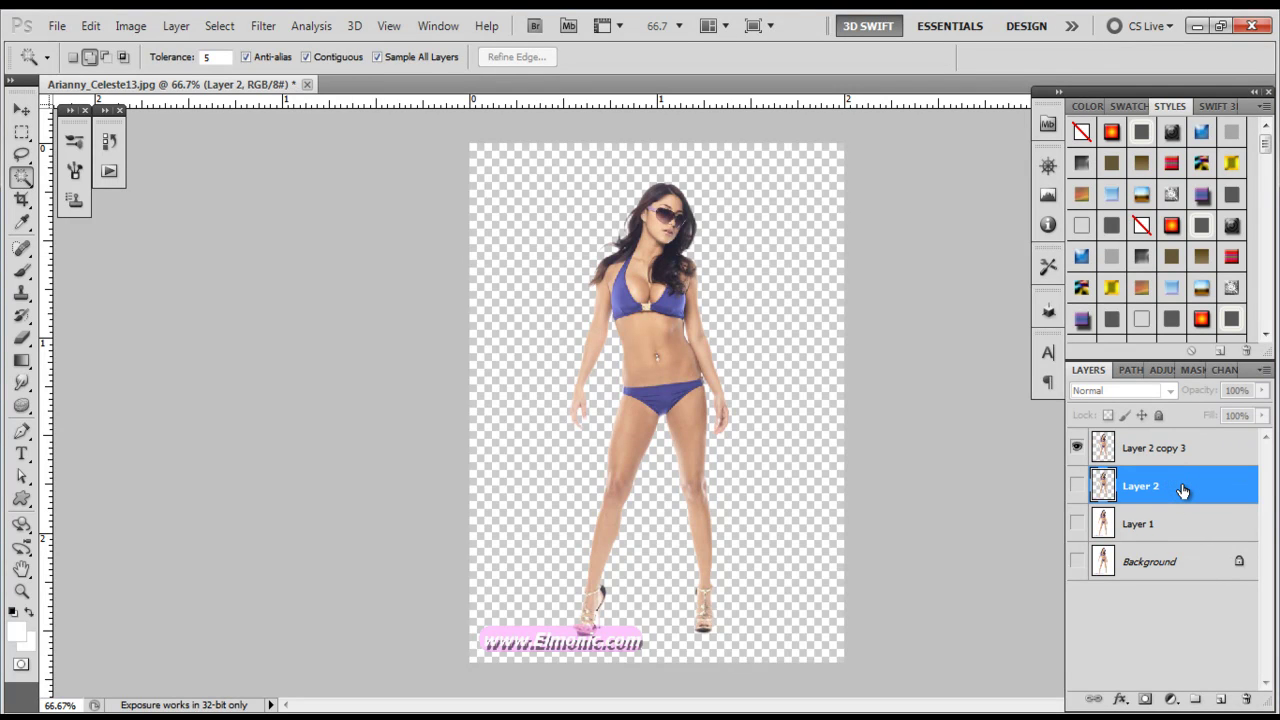
key("ctrl+e")
key("ctrl+e")
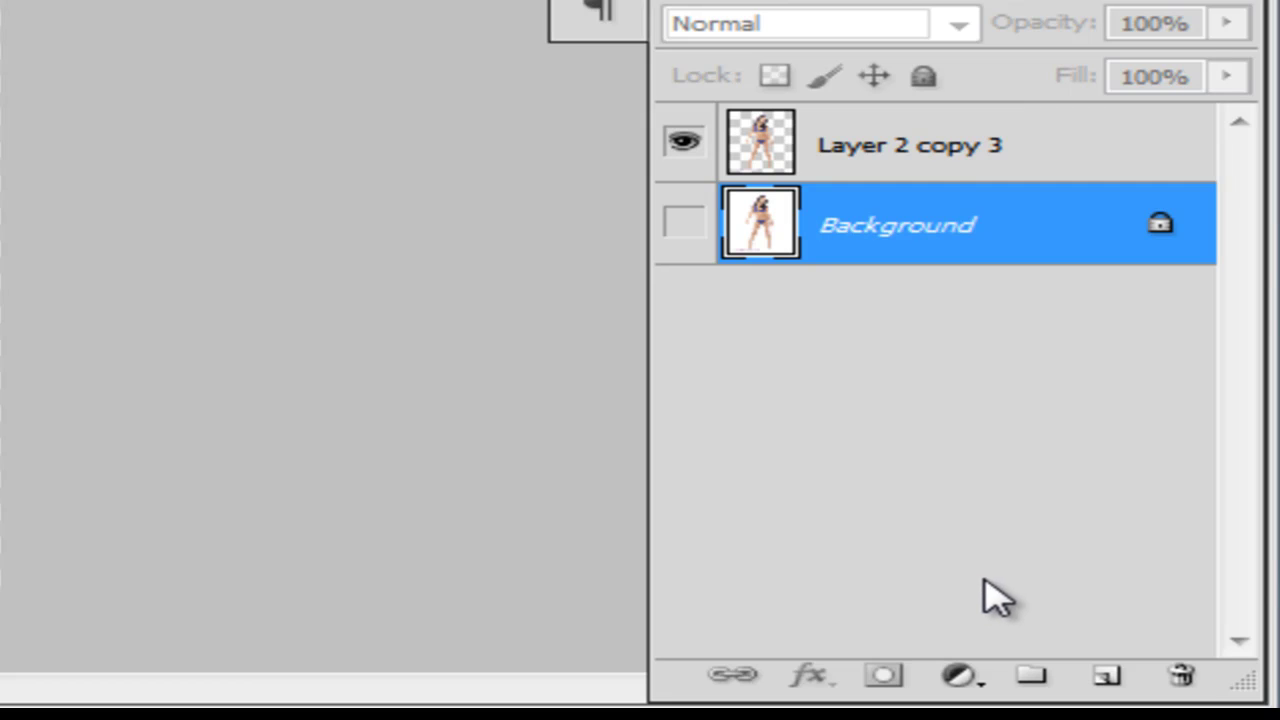
Step: Add a new Layer 1 above Background and fill it with white using default colours
left_click(1110, 680)
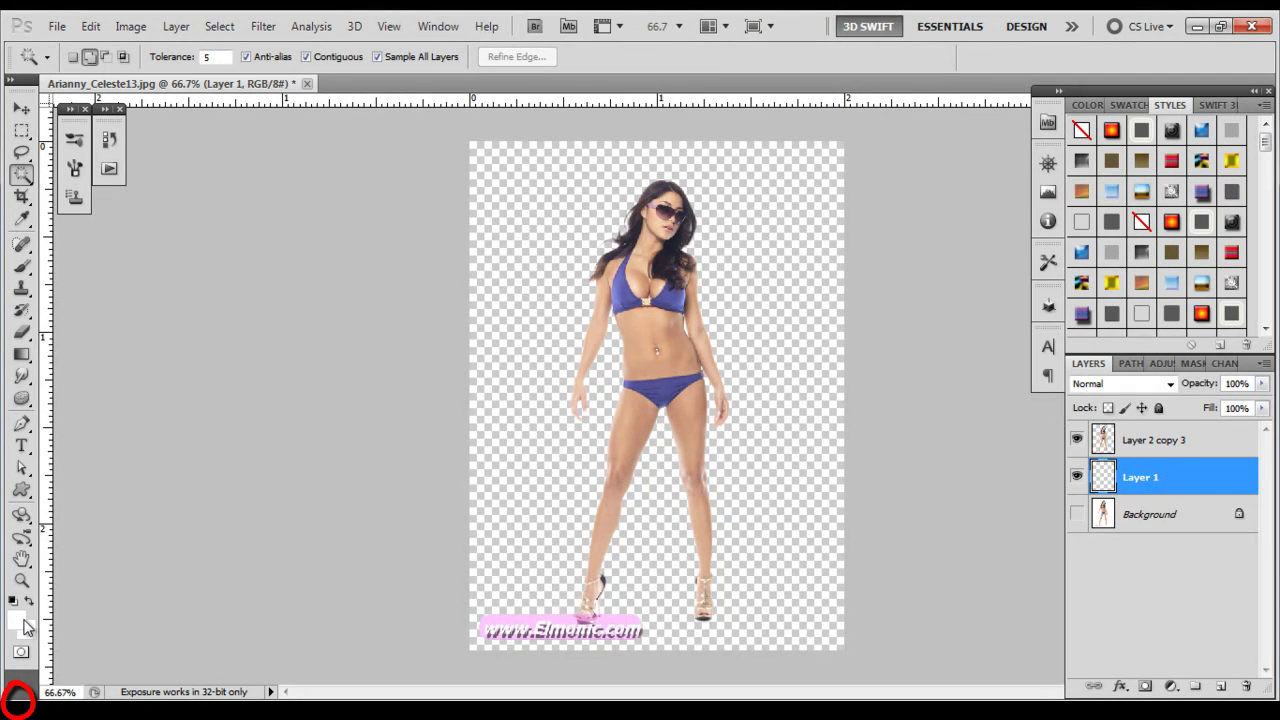
left_click(13, 600)
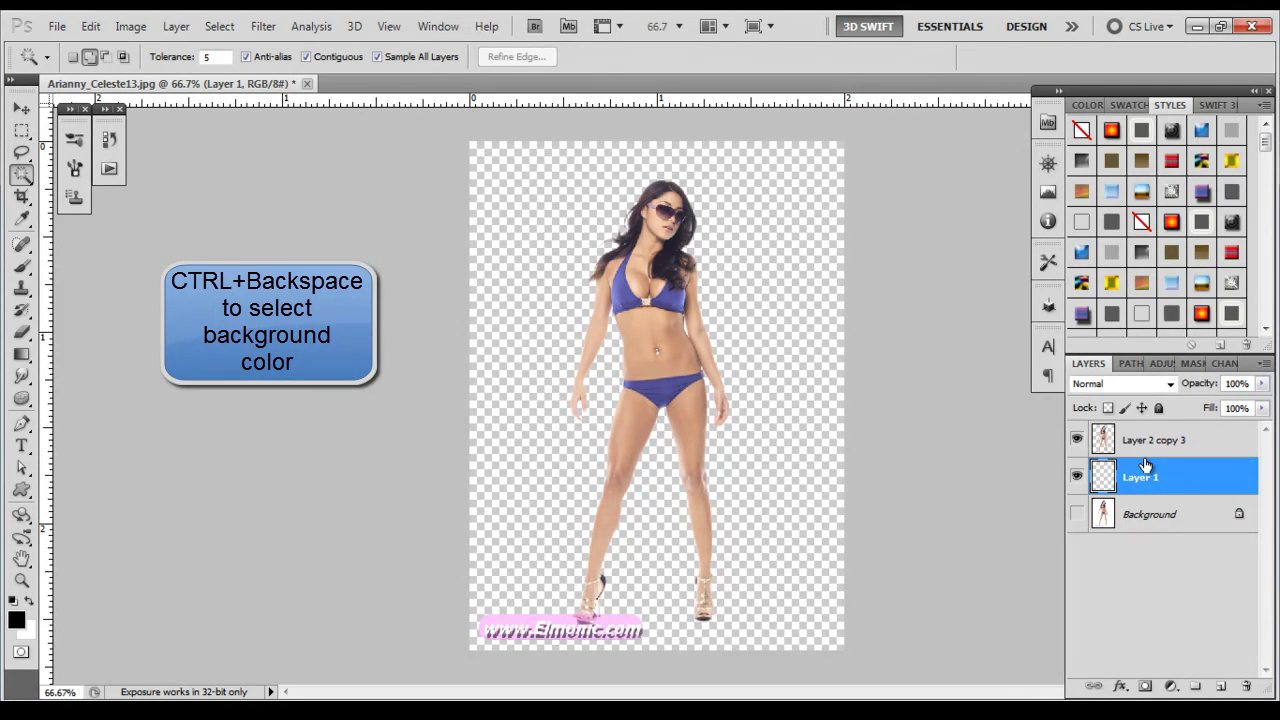
key("ctrl+BackSpace")
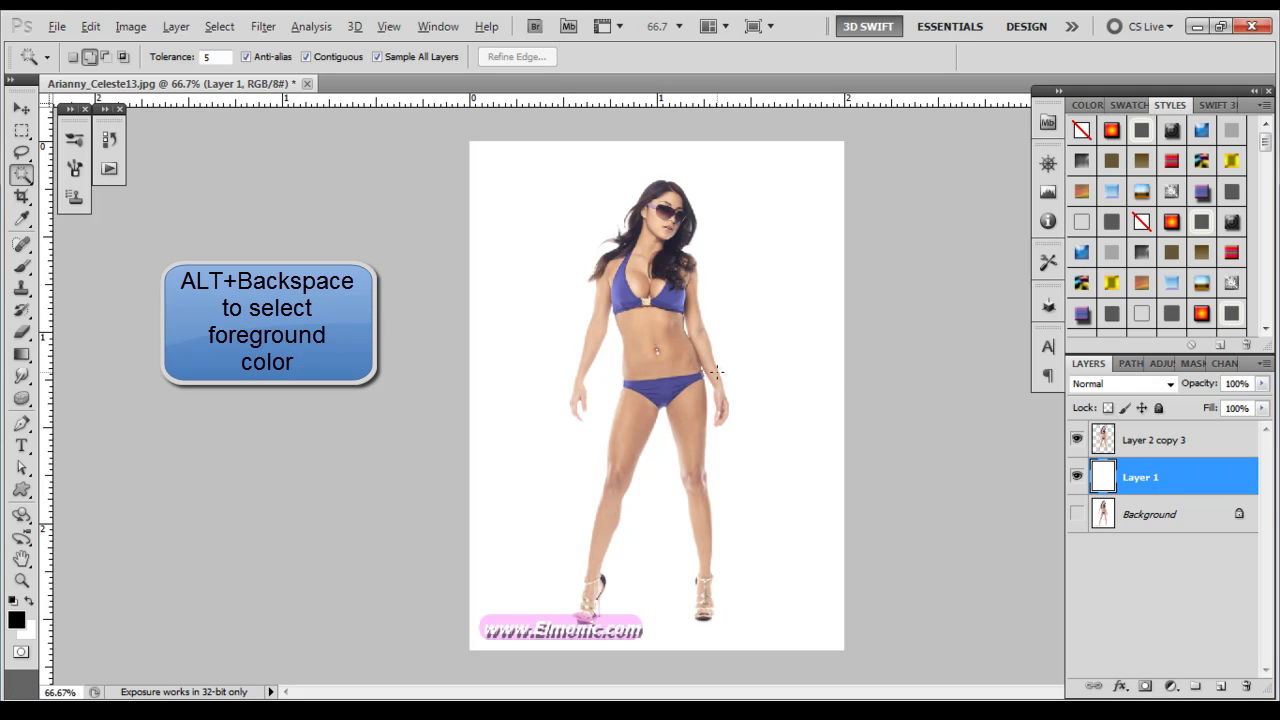
key("alt+BackSpace")
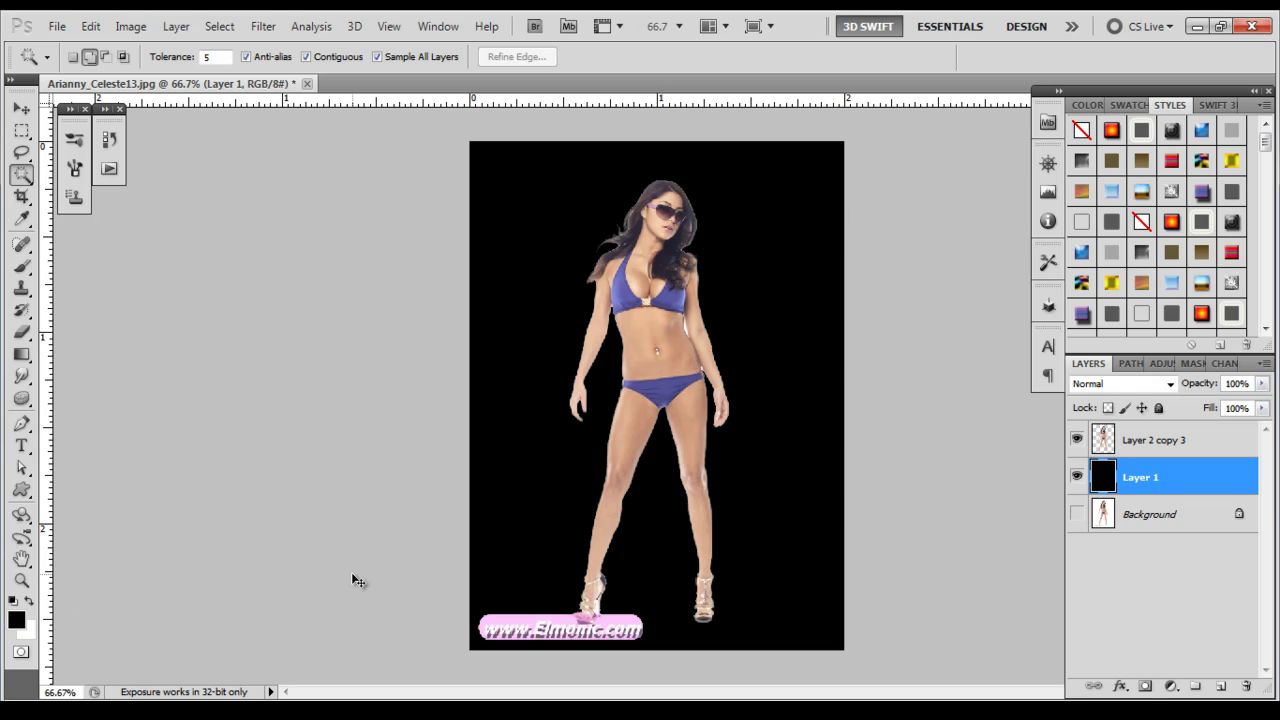
key("ctrl+BackSpace")
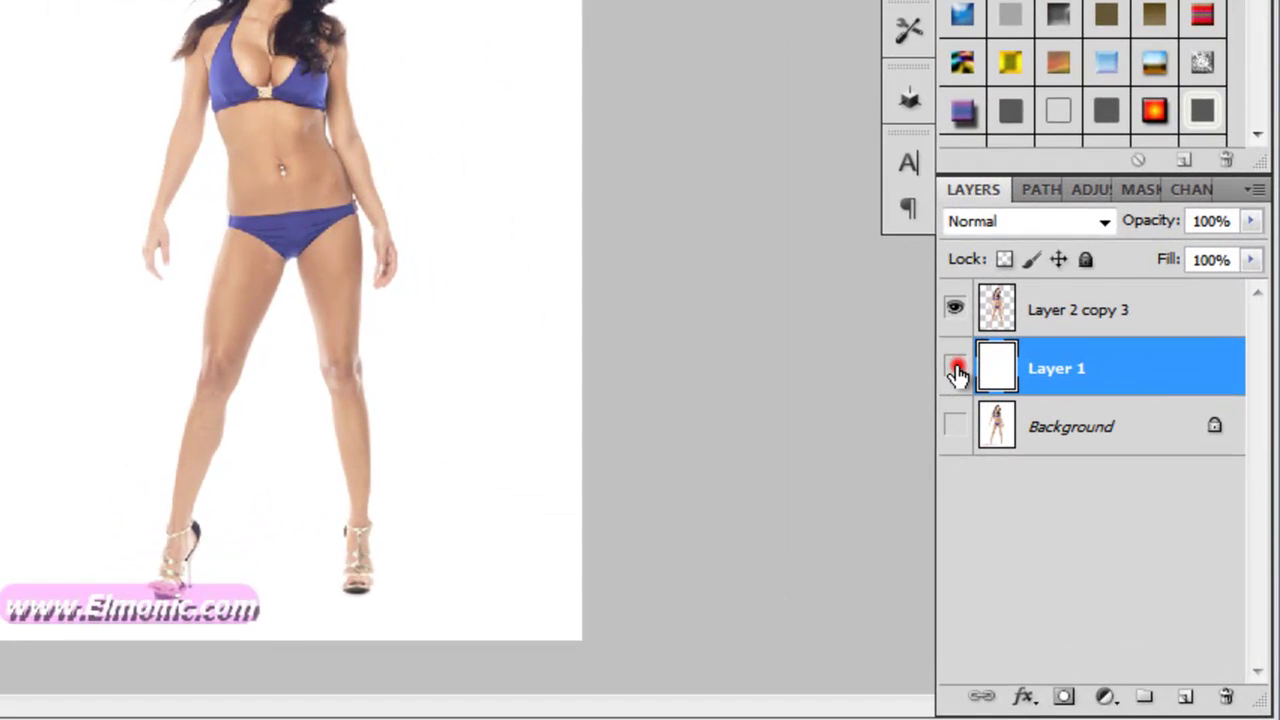
Step: Toggle the white layer's visibility off and on to compare the model against transparency
left_click(1077, 479)
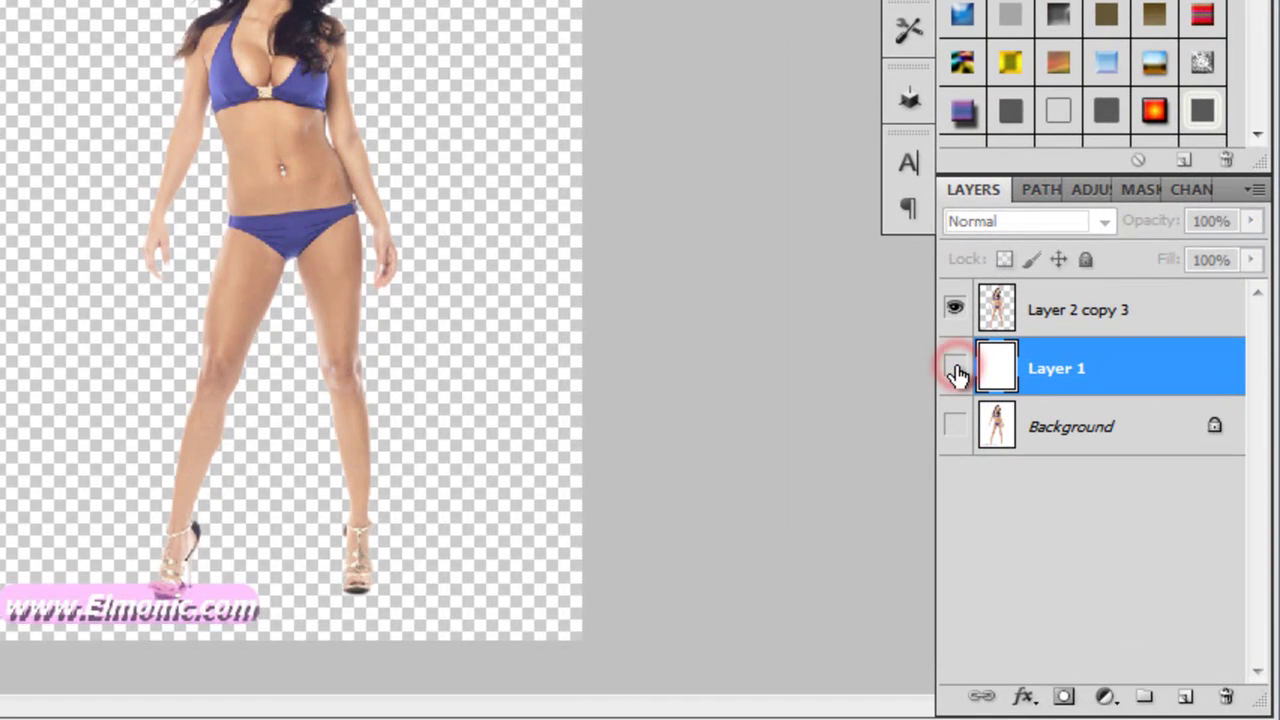
left_click(956, 370)
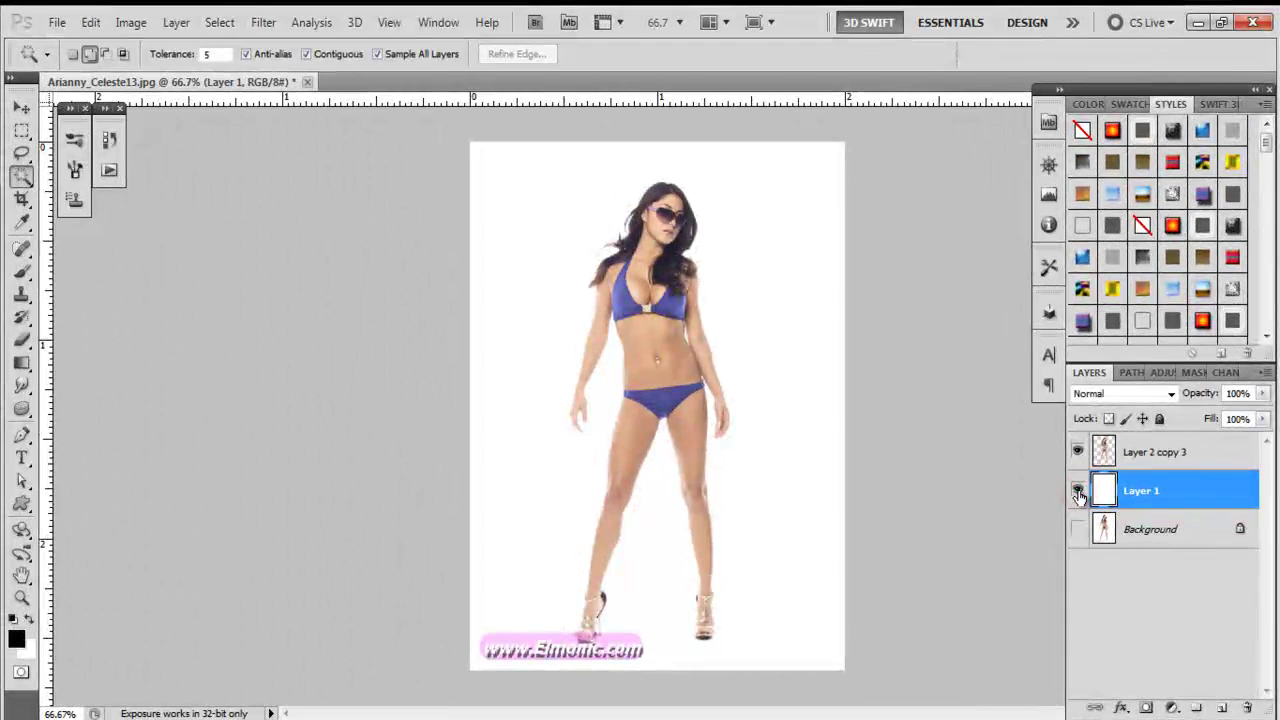
left_click(1078, 492)
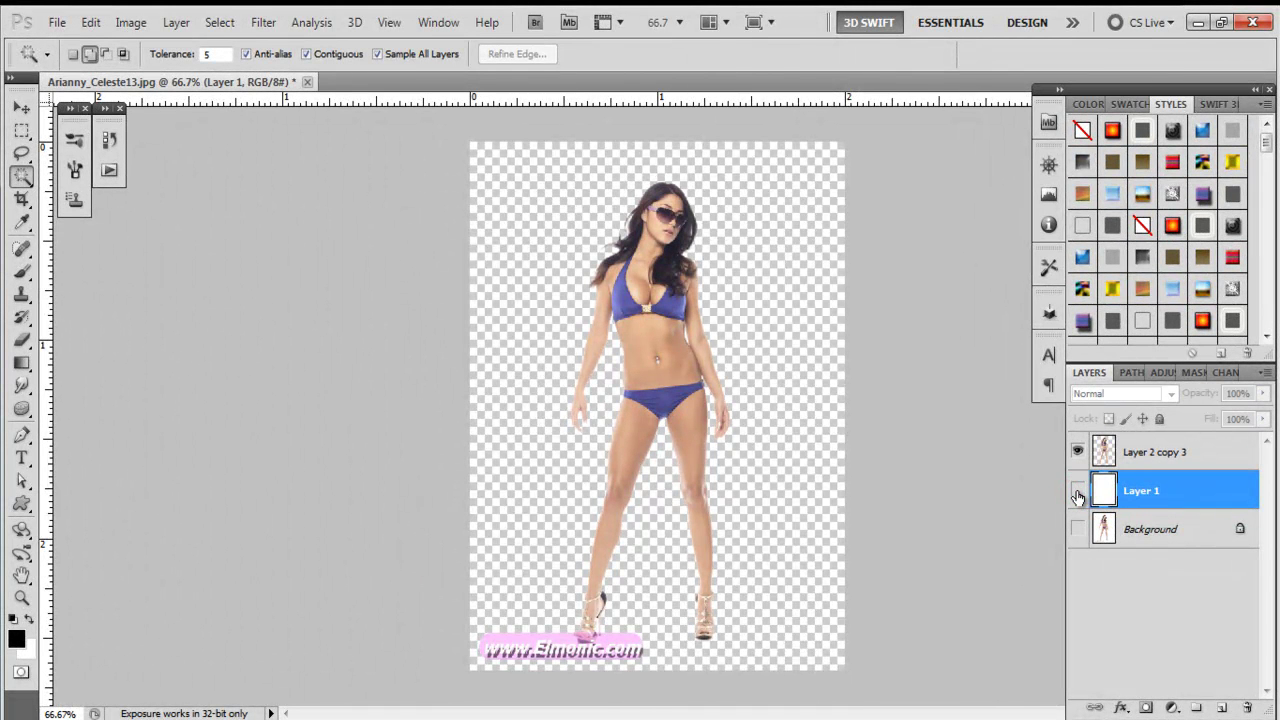
left_click(1077, 491)
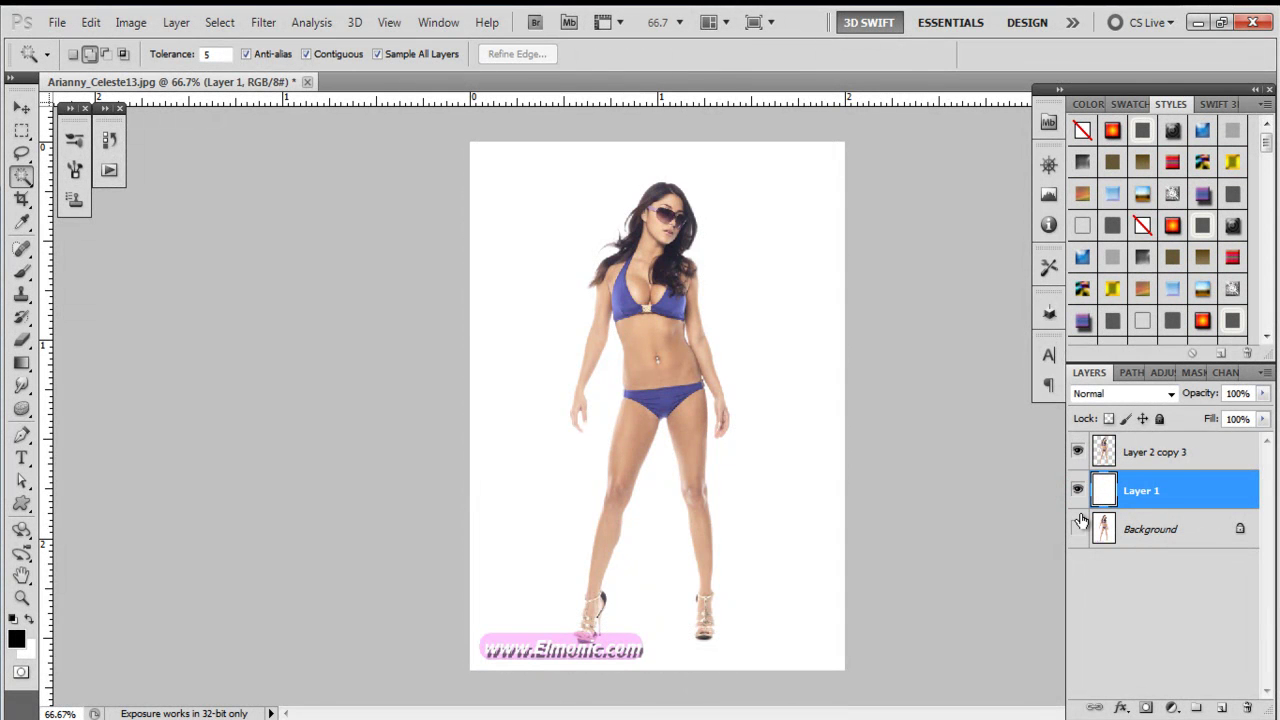